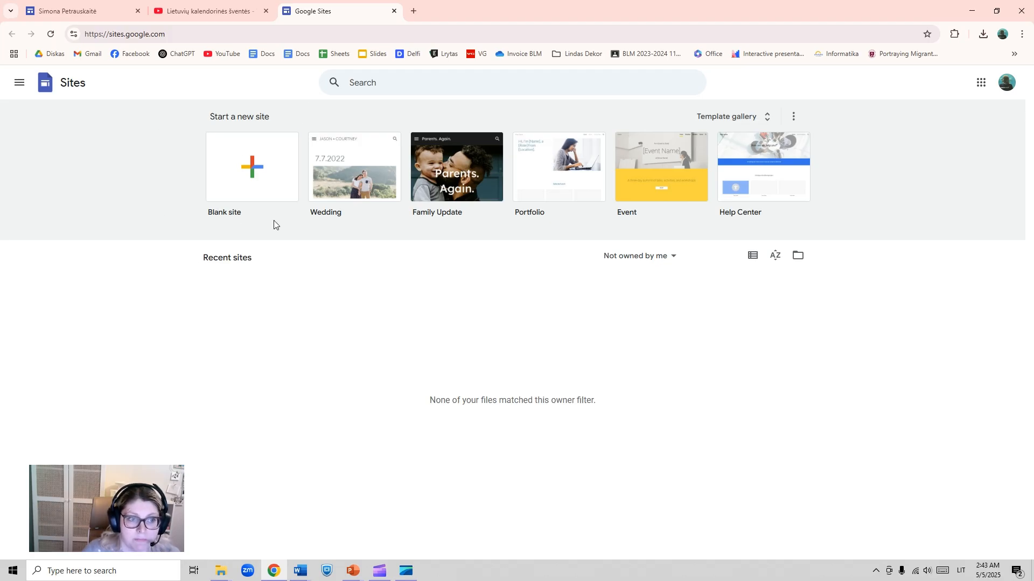
Create a blank site and name it "Mokomoji versija".
click(250, 185)
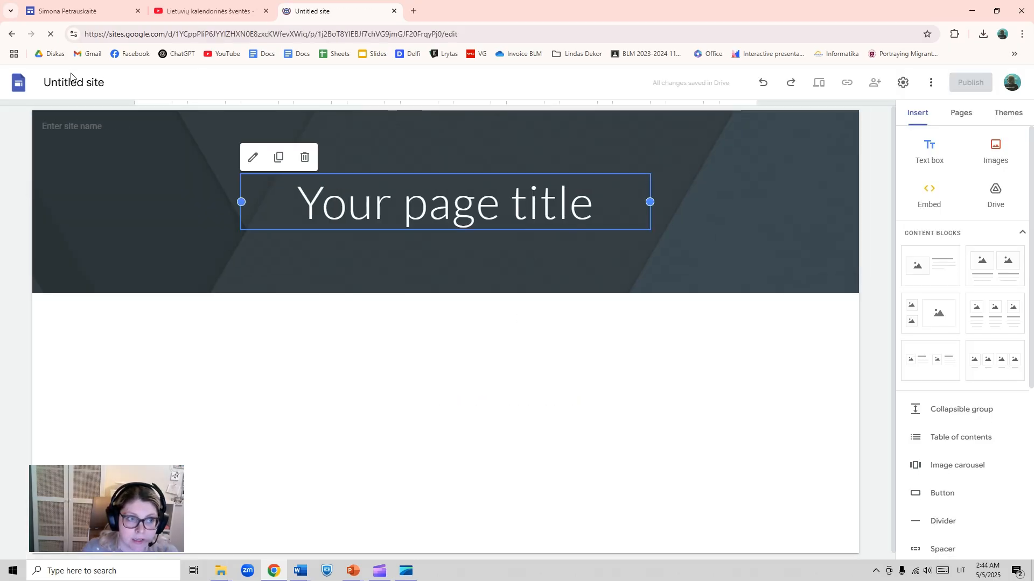
click(105, 82)
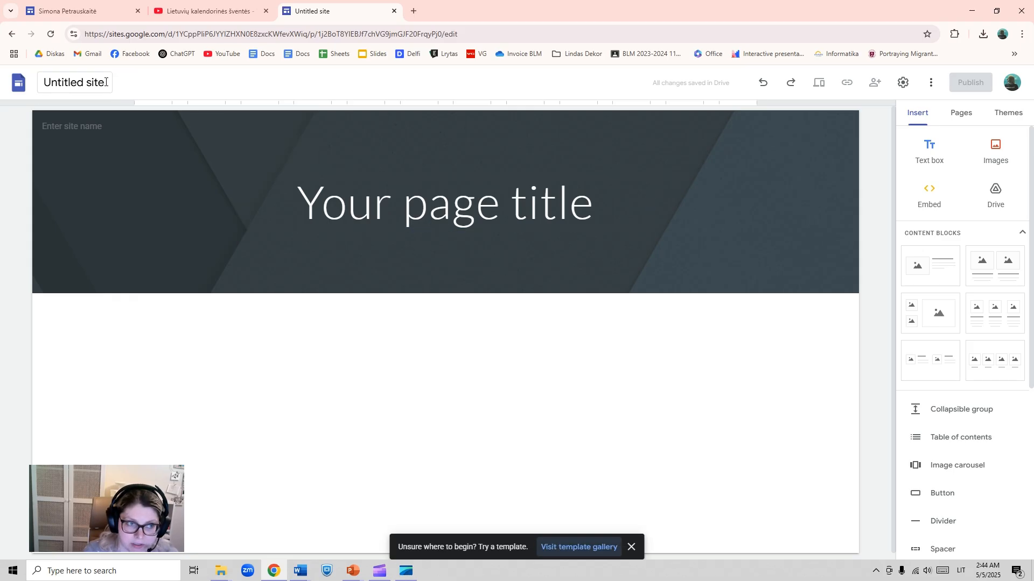
click(104, 81)
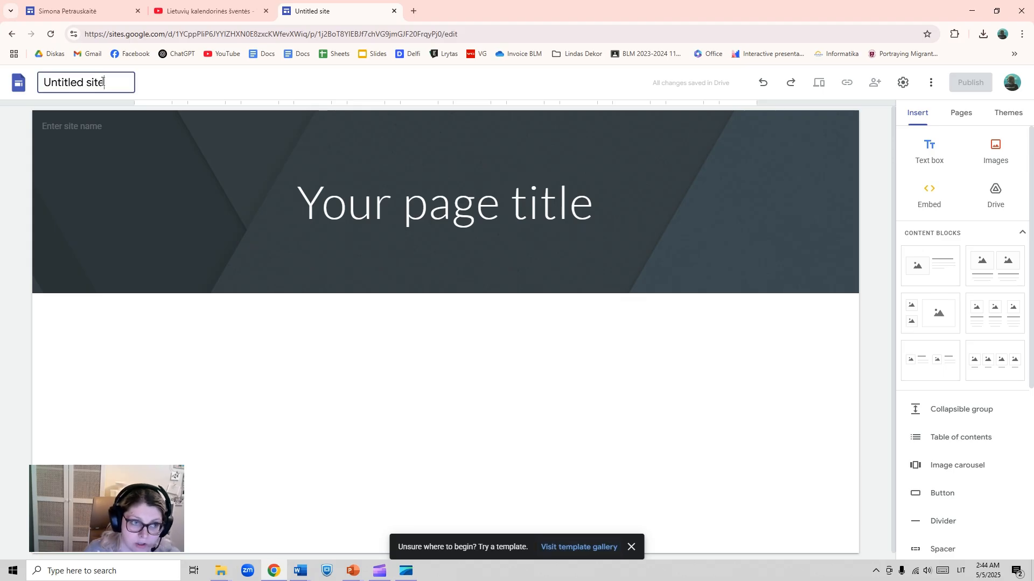
key(BackSpace)
key(BackSpace)
key(BackSpace)
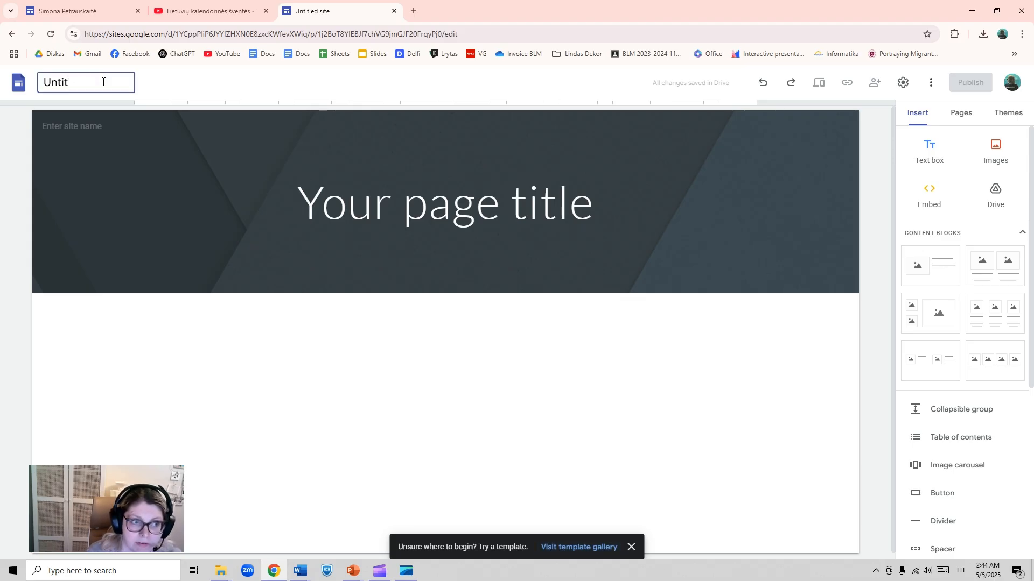
key(BackSpace)
key(BackSpace)
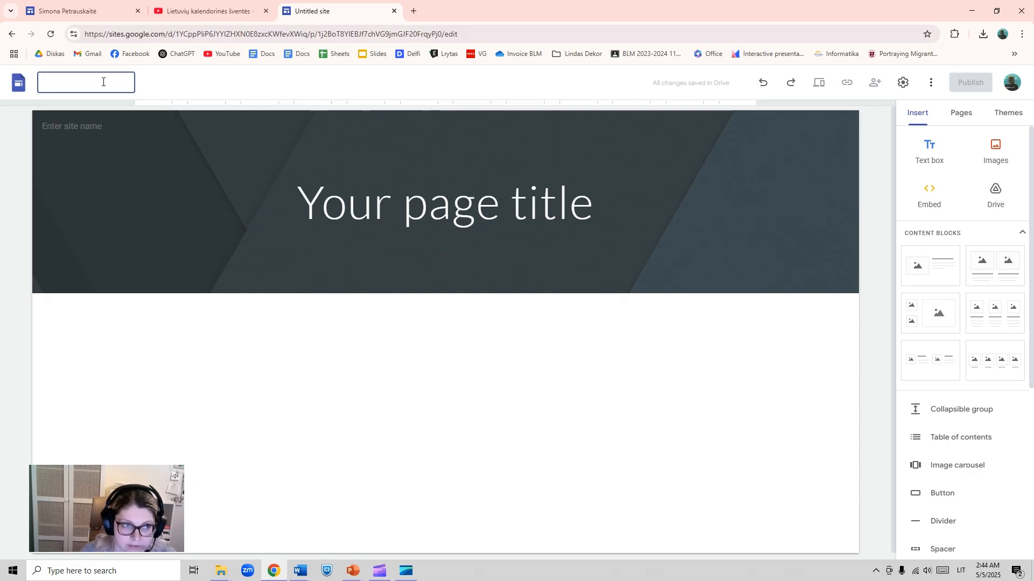
key(Caps_Lock)
text(M)
key(Caps_Lock)
text(o)
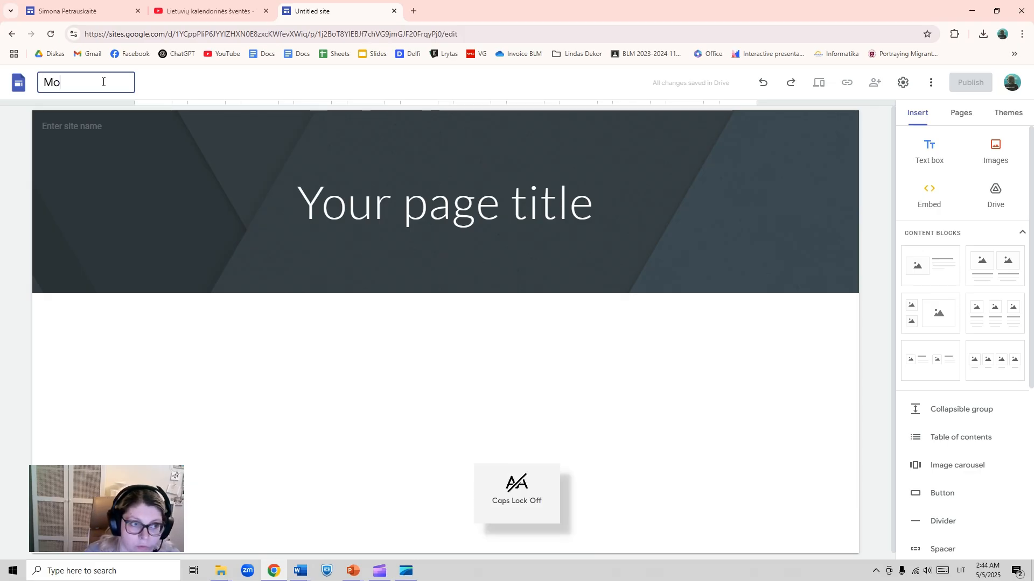
text(komoji versija)
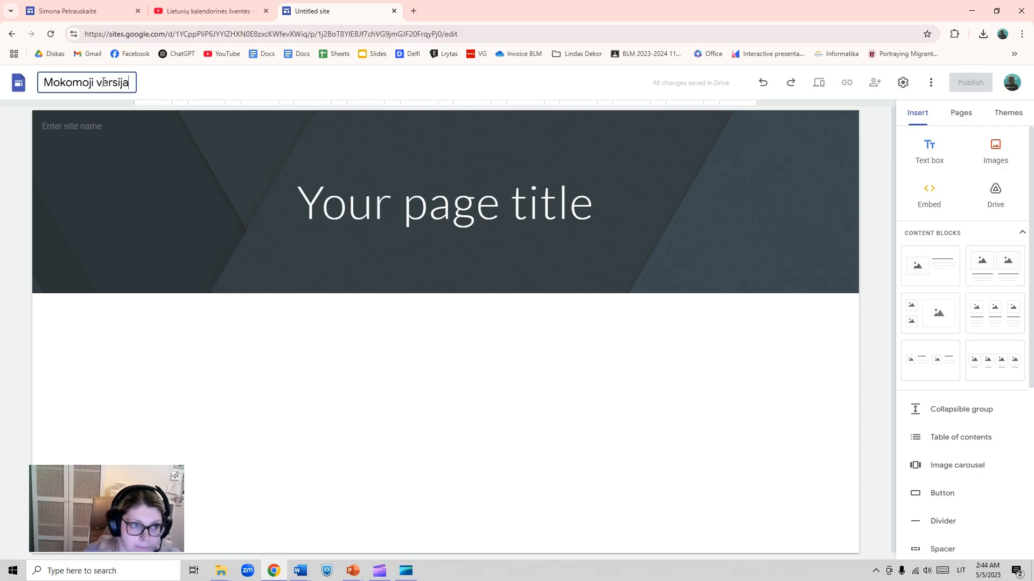
Replace the home page's placeholder title with "Lietuvių kalendorinės šventės".
click(579, 200)
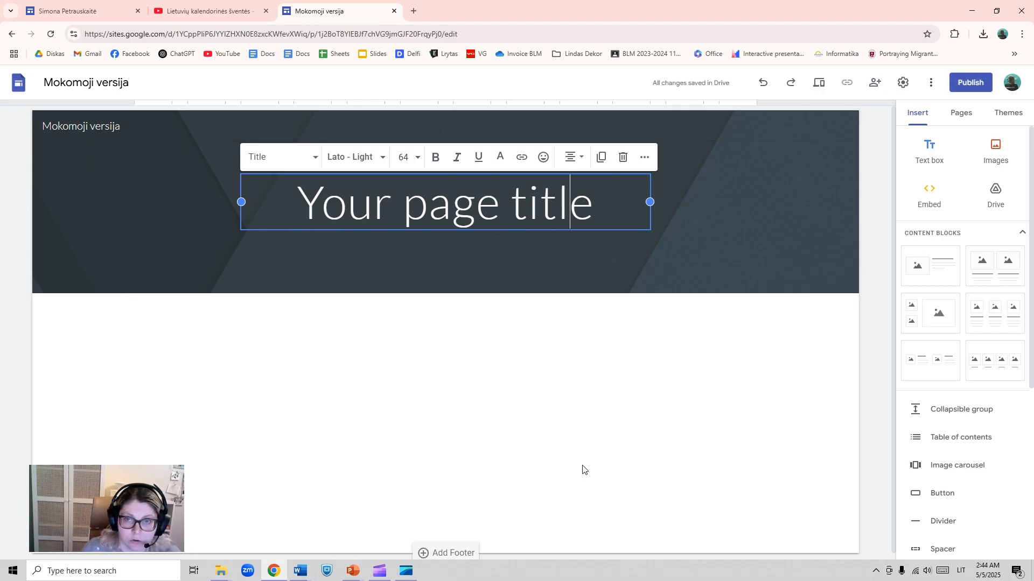
drag(614, 207, 330, 205)
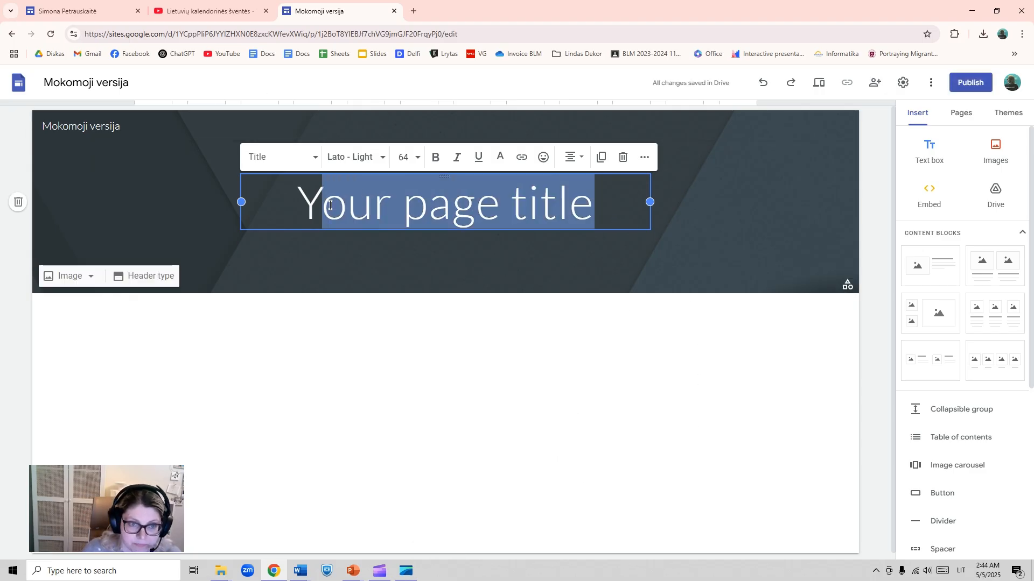
key(BackSpace)
key(BackSpace)
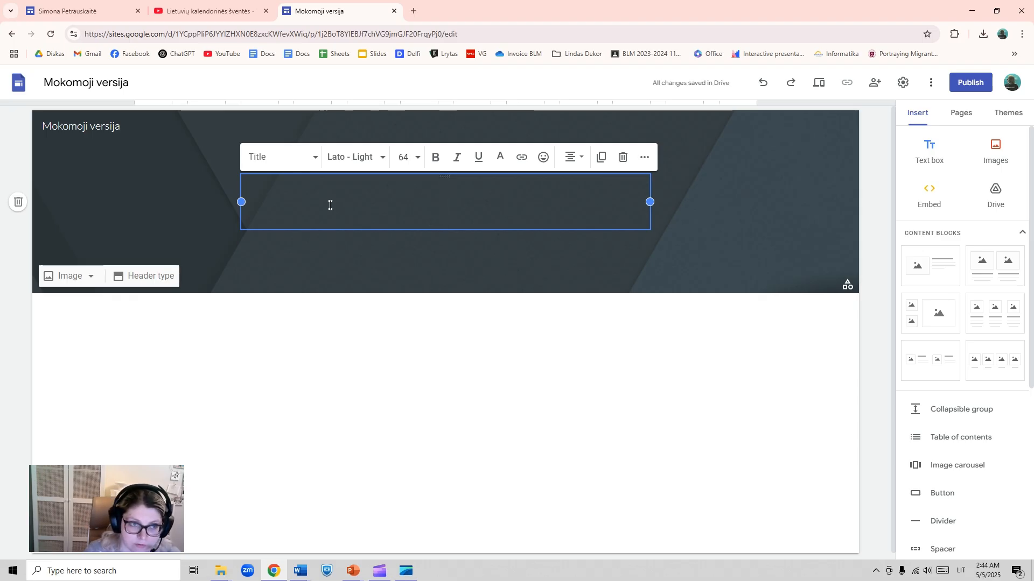
key(Caps_Lock)
key(Caps_Lock)
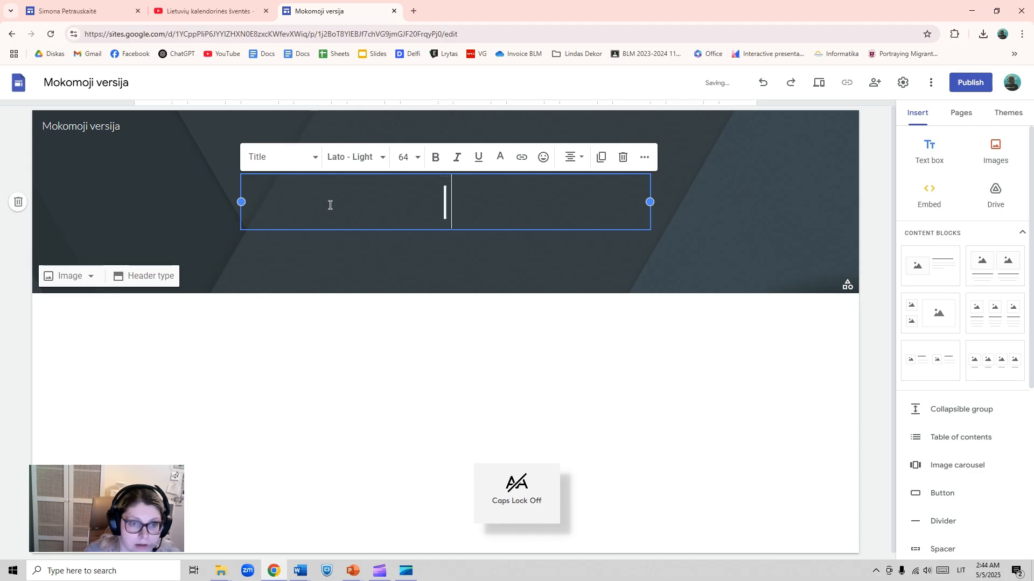
text(Lietuvi)
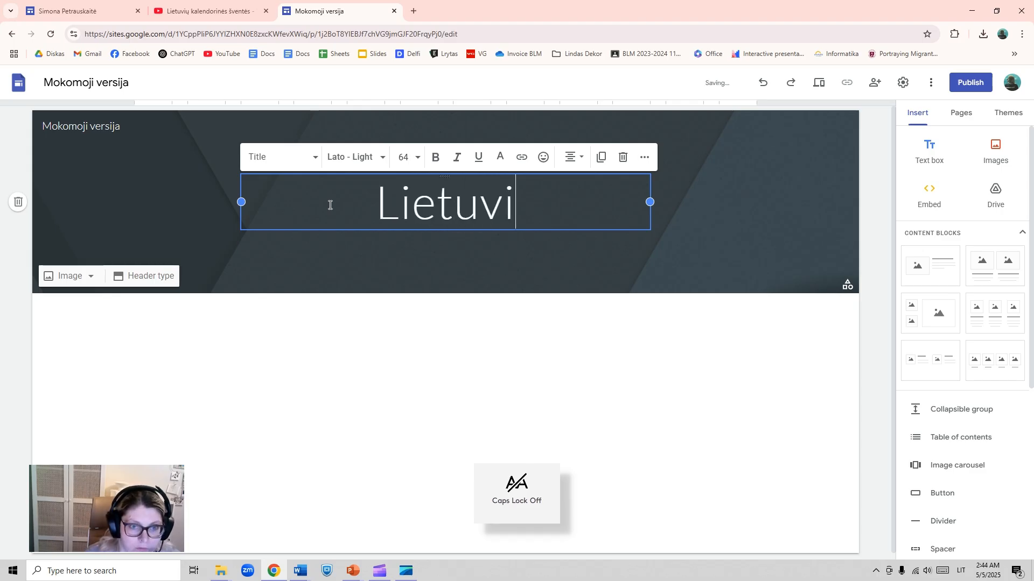
text(ų kalned)
key(BackSpace)
key(BackSpace)
key(BackSpace)
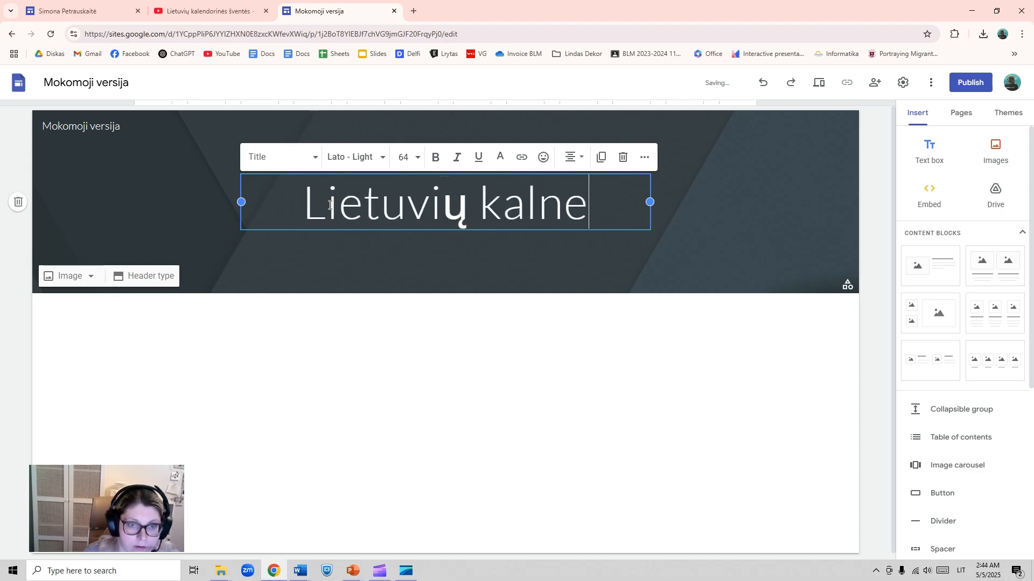
text(endori)
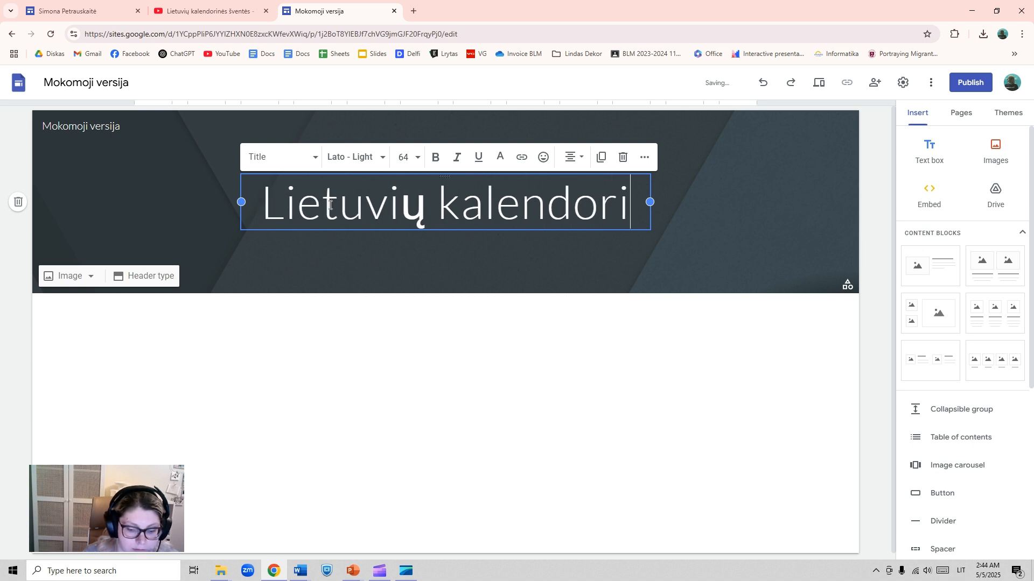
text(nę)
key(BackSpace)
text(ės )
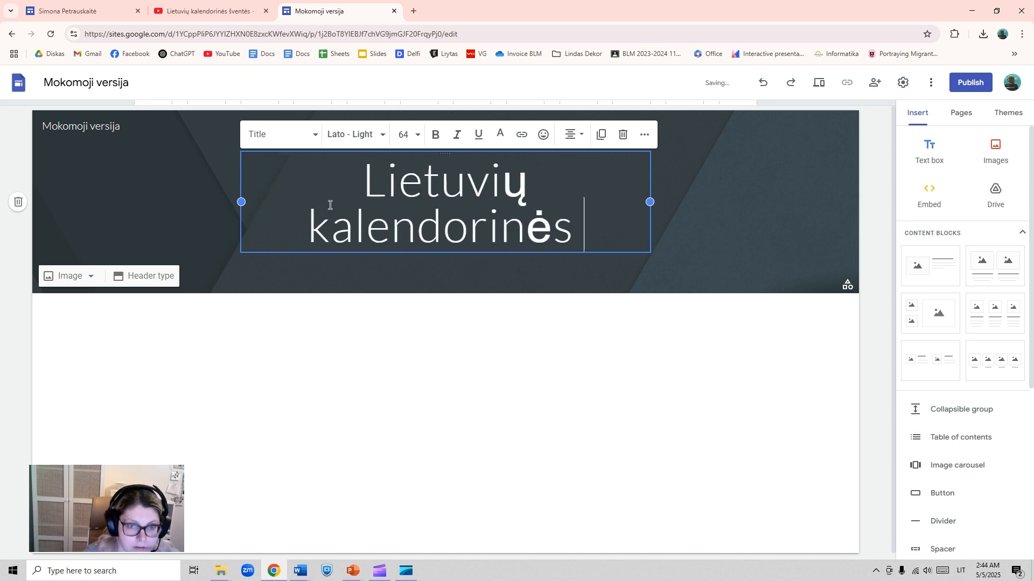
text(švent)
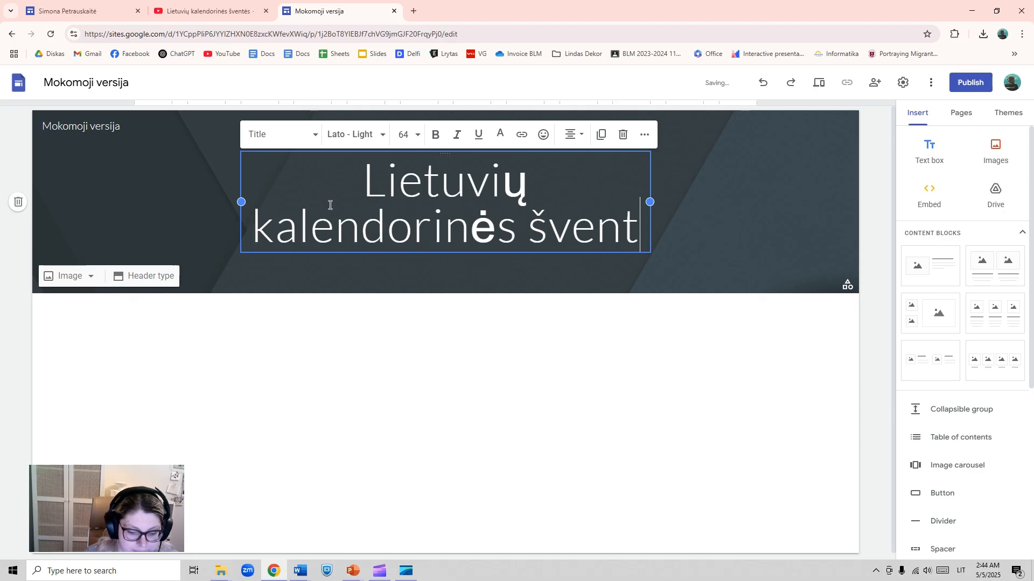
text(ės)
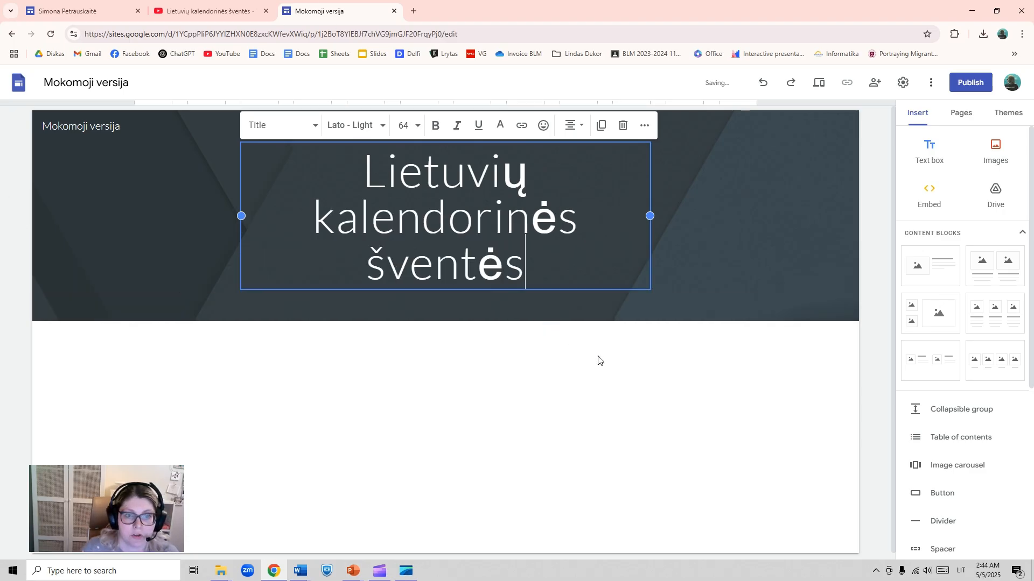
click(631, 370)
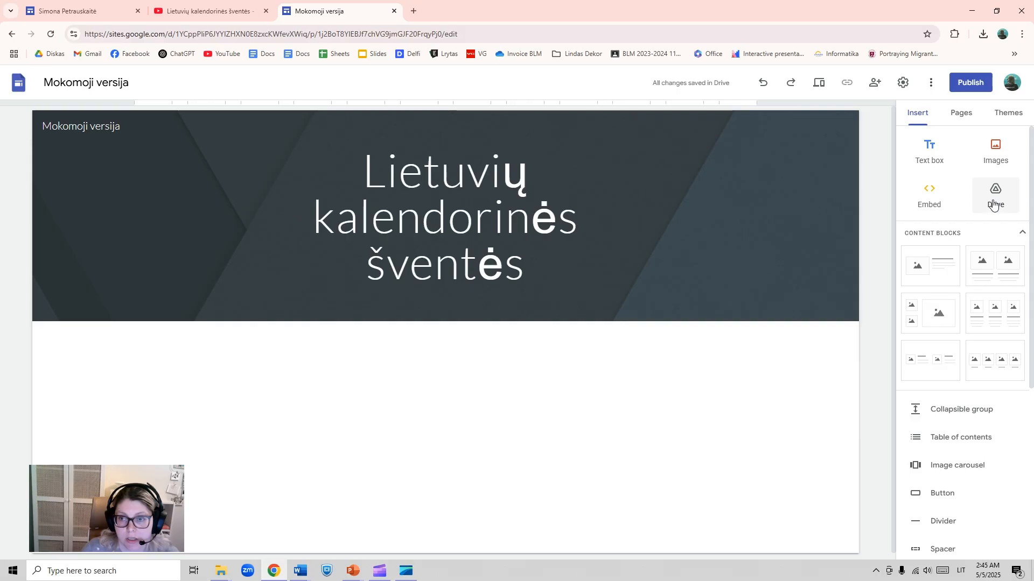
scroll(987, 343, down, 5)
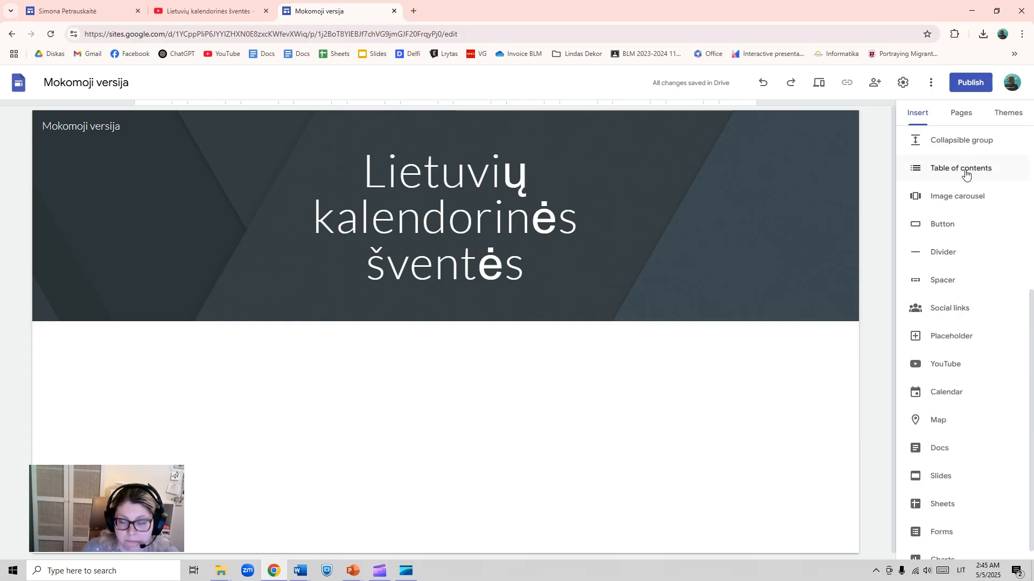
scroll(929, 379, down, 1)
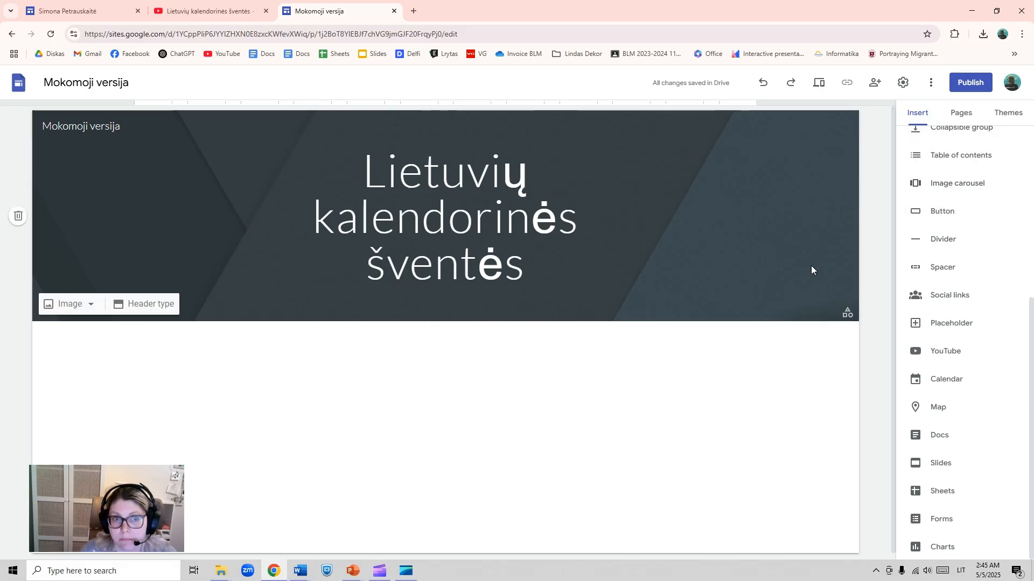
Add a new page named "Vaizdinė medžiaga" to the site.
click(975, 116)
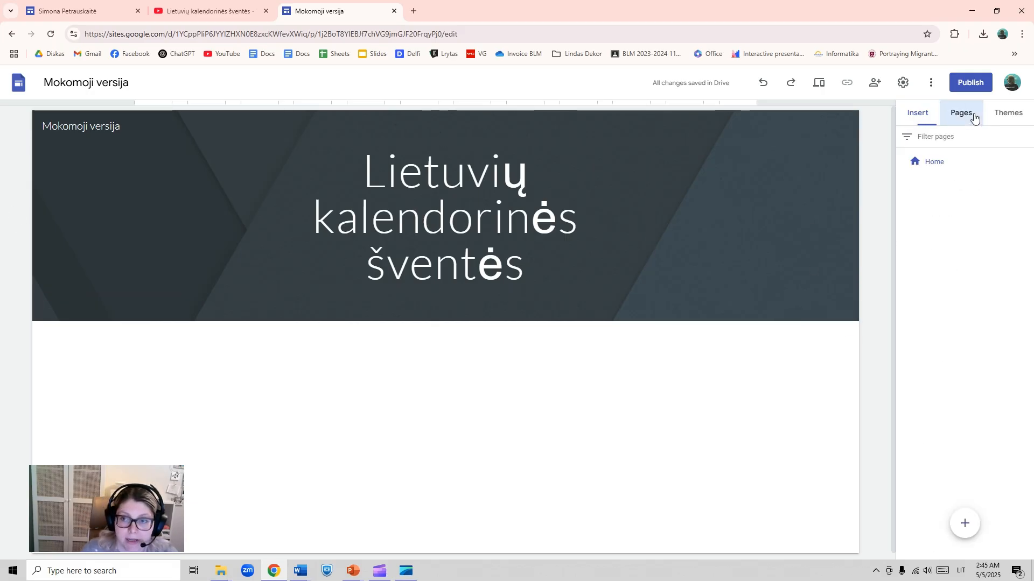
click(966, 522)
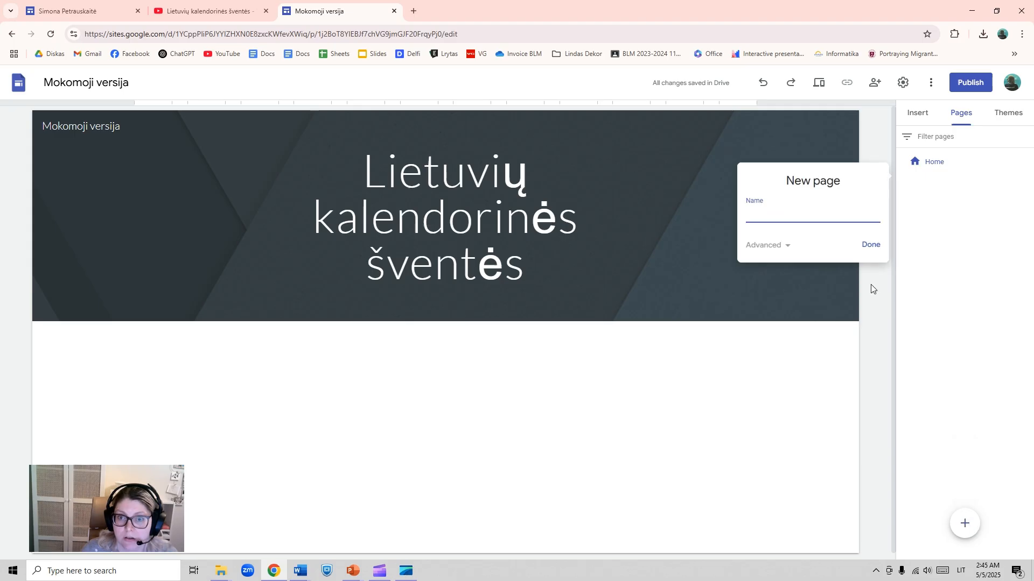
key(Caps_Lock)
text(V)
key(Caps_Lock)
text(aizdinė medžiaga)
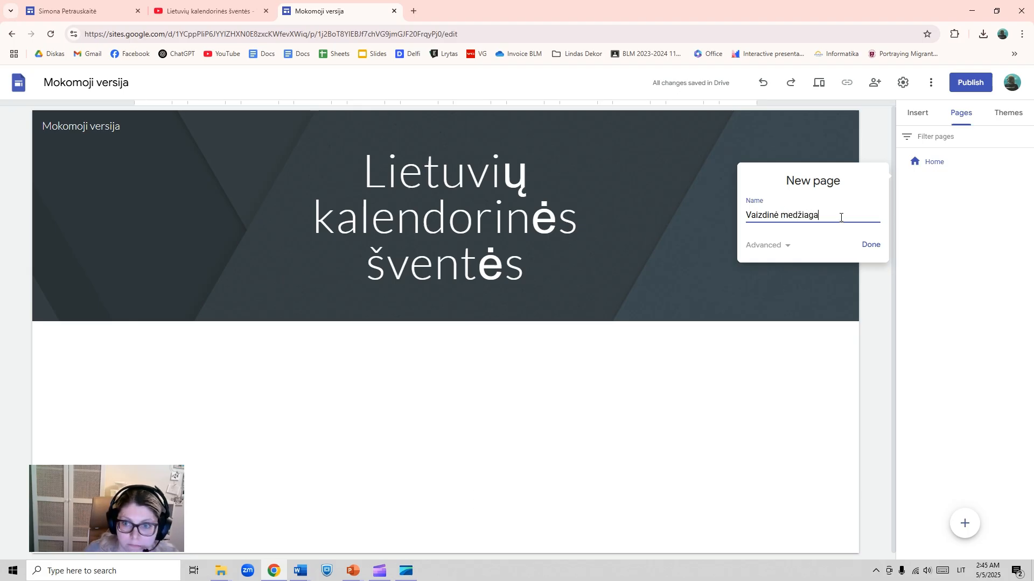
click(871, 247)
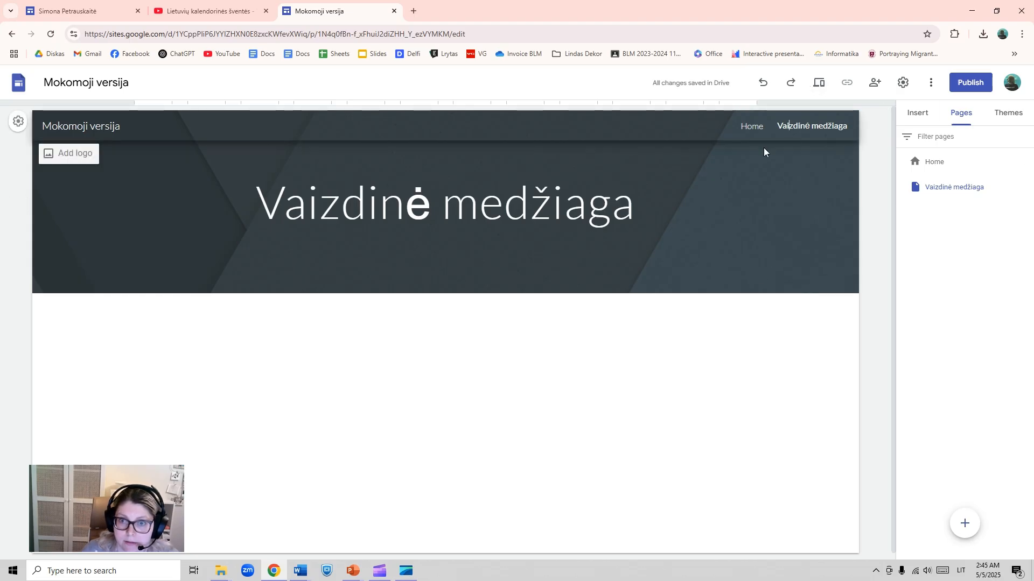
Insert the YouTube video "Lietuvių kalendorinės šventės" on the Vaizdinė medžiaga page, finding it by its link youtube.com/watch?v=Q7bwEje1-sM.
click(917, 114)
scroll(990, 467, down, 5)
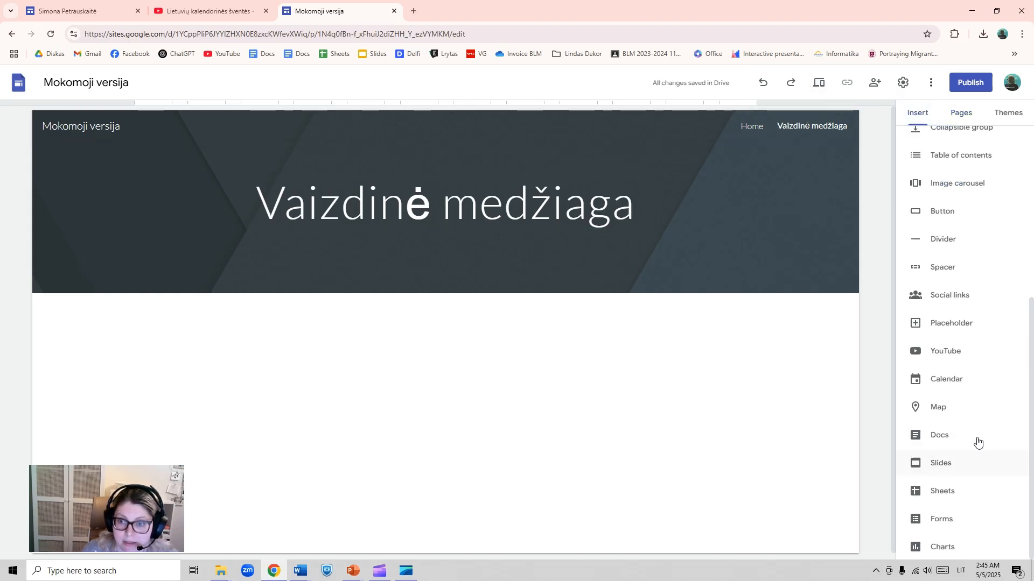
click(959, 350)
click(449, 148)
text(https://www.youtube.com/watch?v=Q7bwEje1-sM&ab_channel=SimonaPetrauskaite)
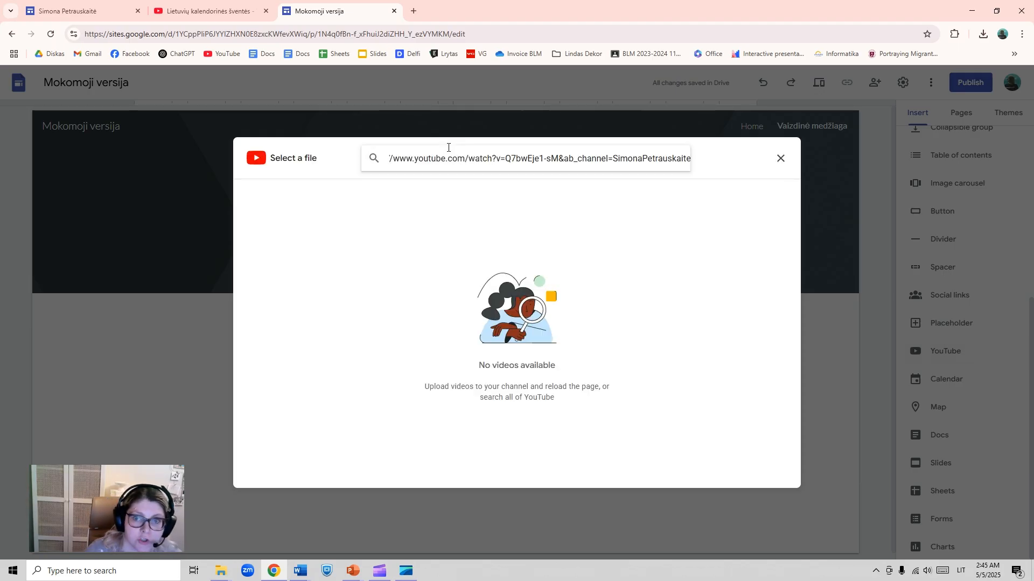
key(Return)
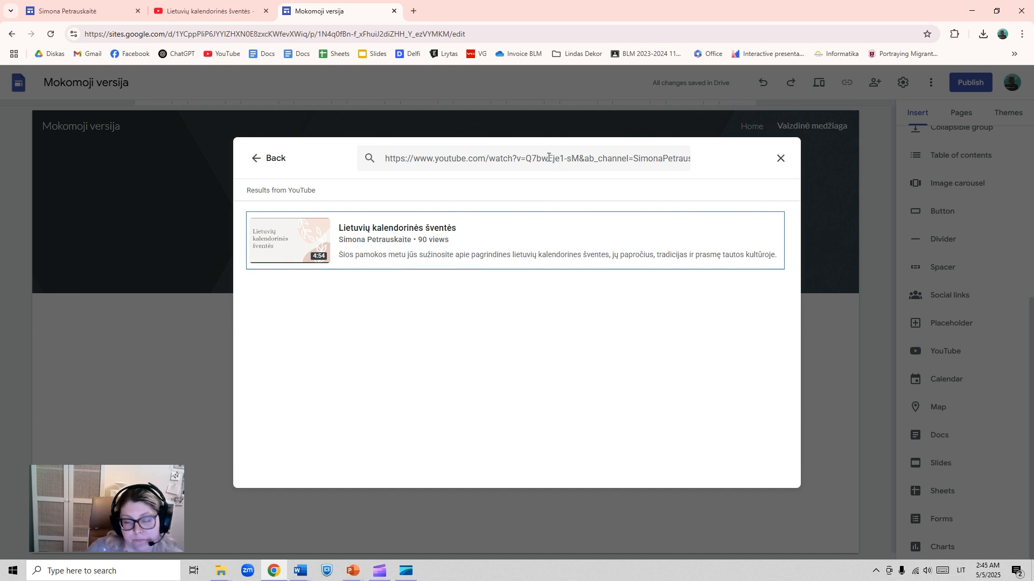
click(576, 238)
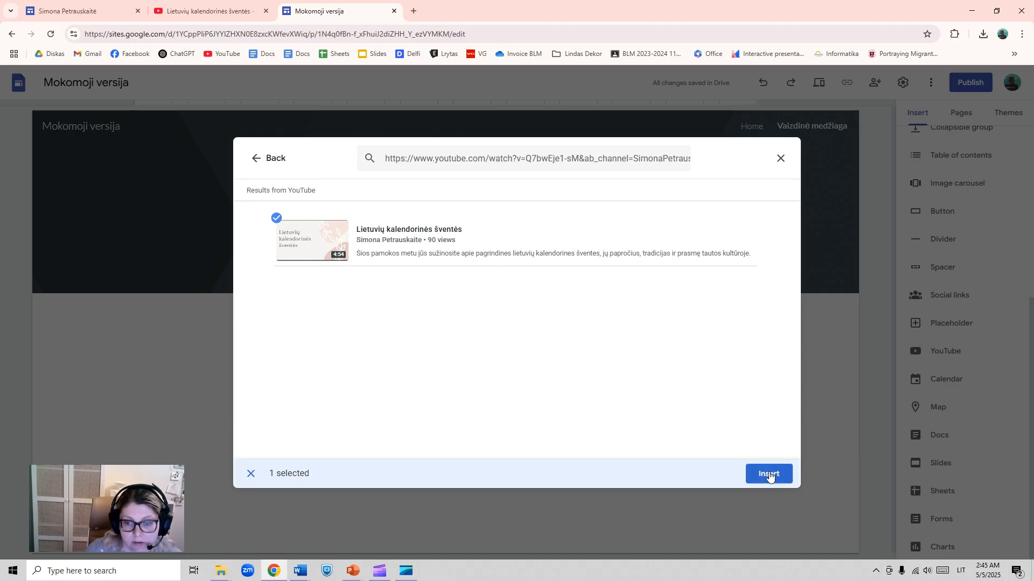
click(770, 476)
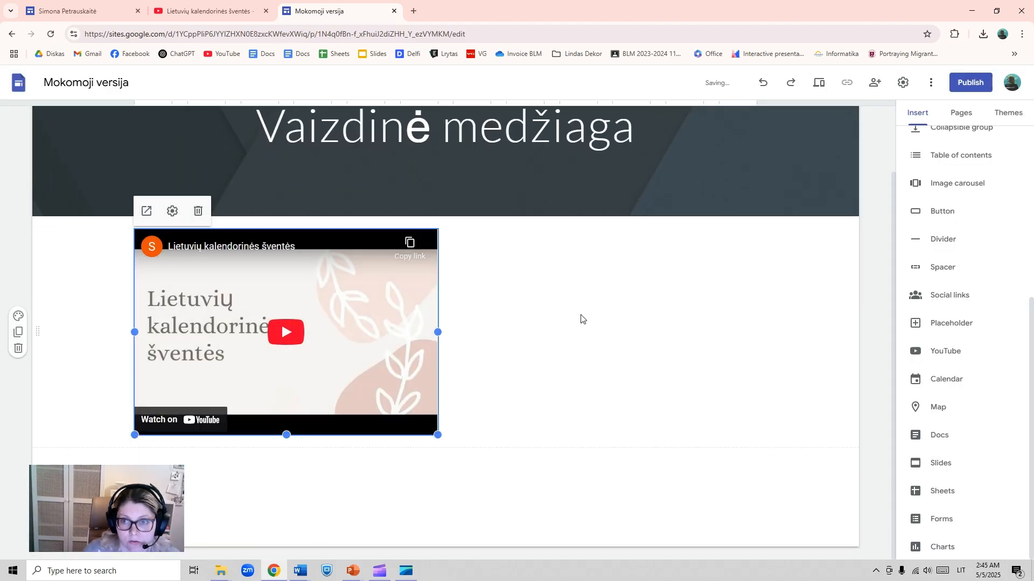
Try the pink colour of the Simple theme, and apply the Diplomat theme to the site.
click(1020, 123)
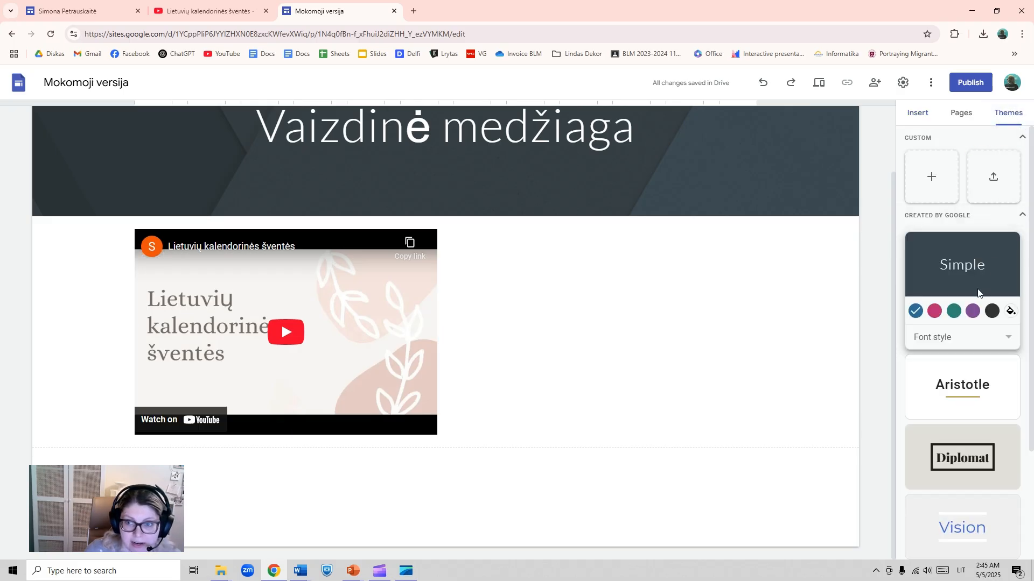
click(934, 306)
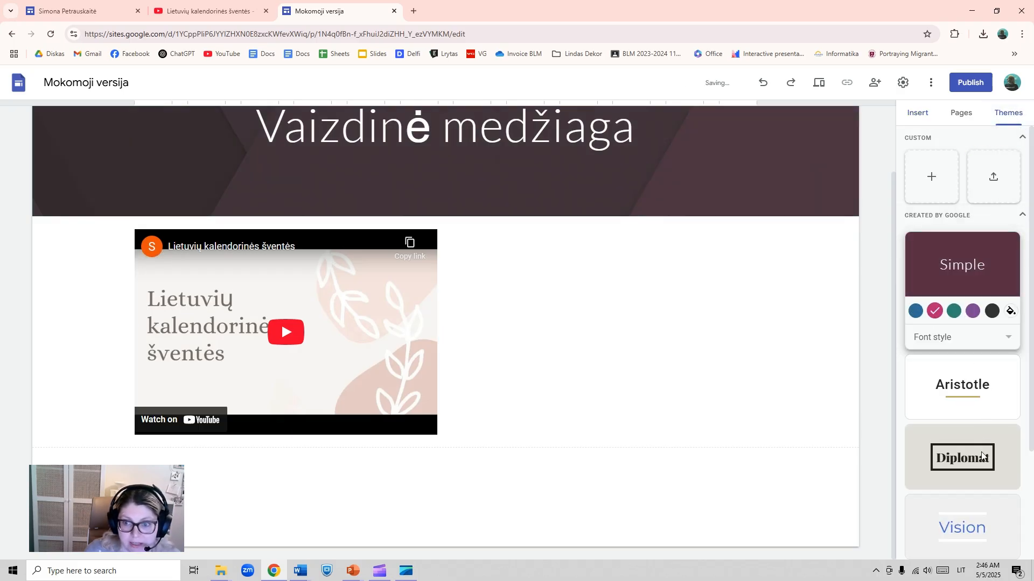
click(981, 457)
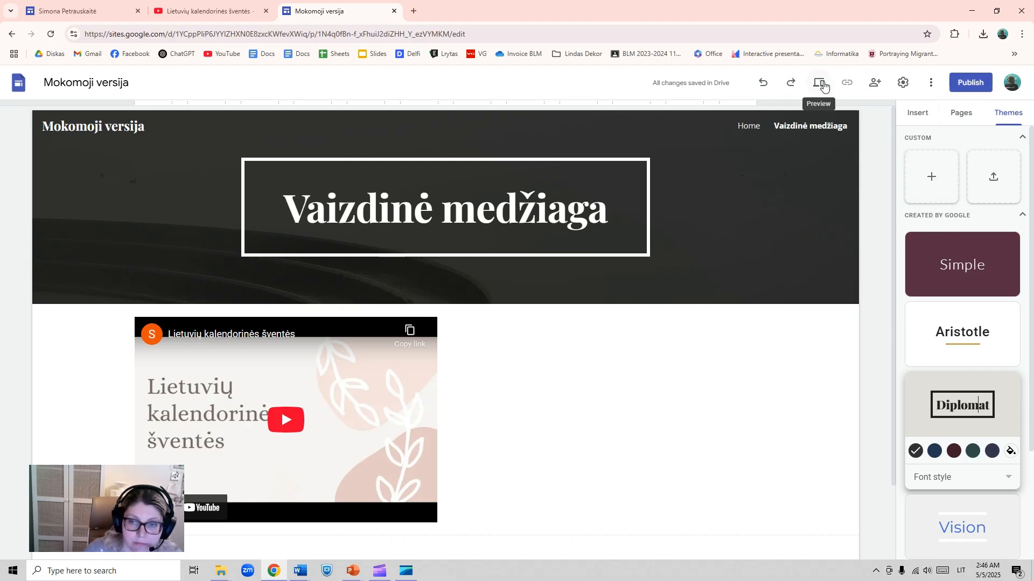
Preview the site, checking the Home page and the phone layout, and return to the editor.
click(823, 85)
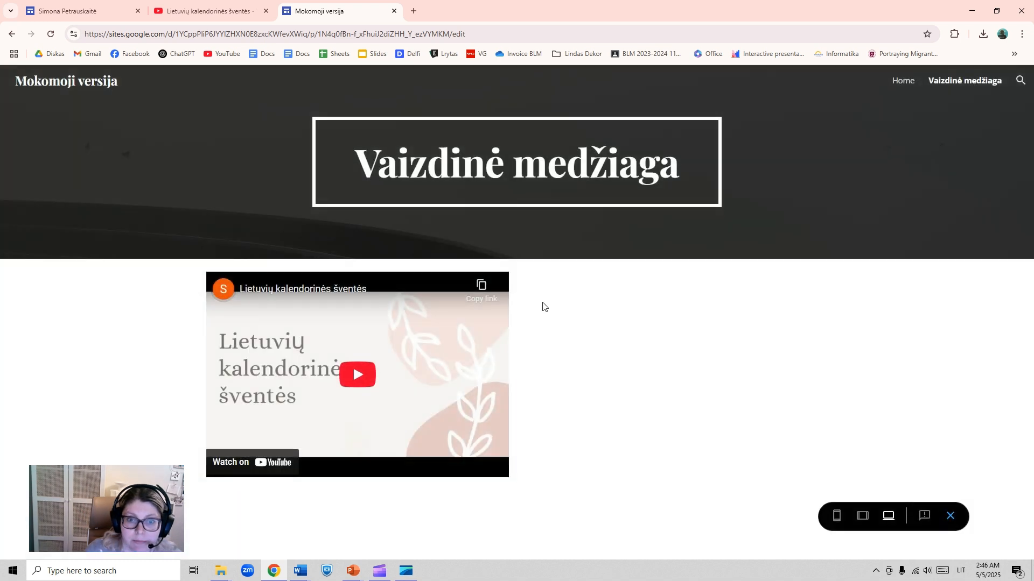
click(902, 82)
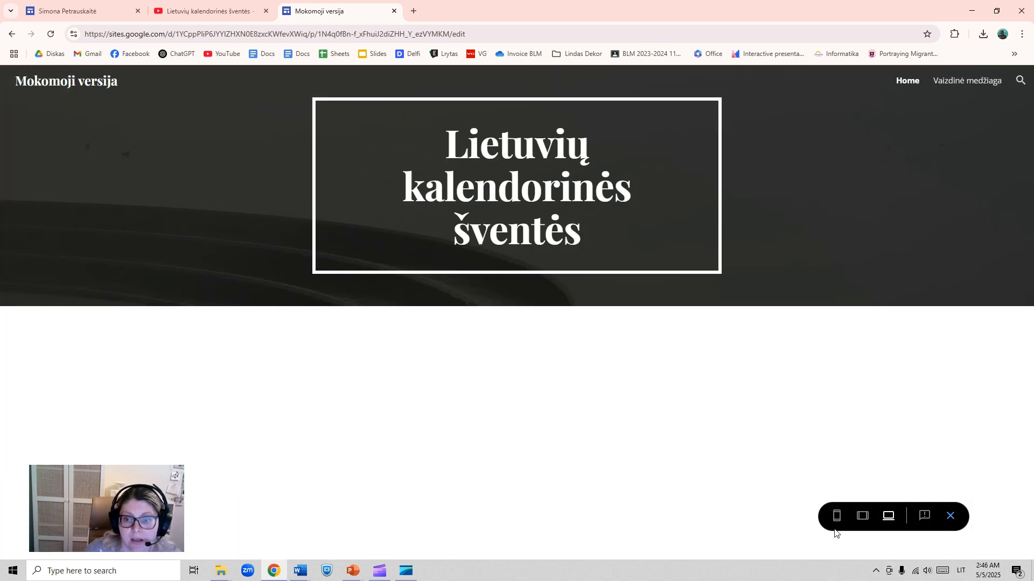
click(836, 517)
click(950, 516)
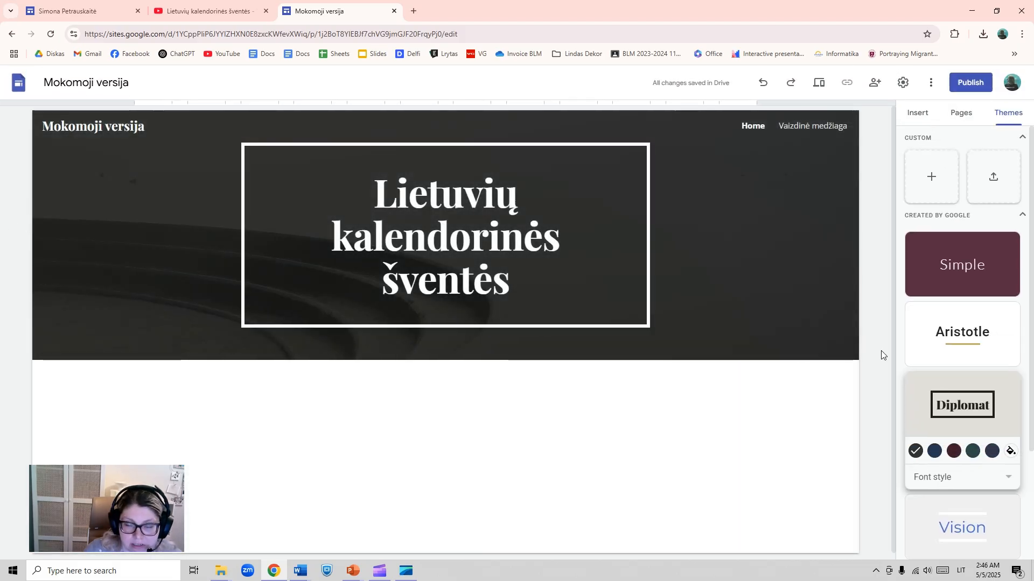
Open the web publishing settings of the Mokomoji versija site.
click(962, 83)
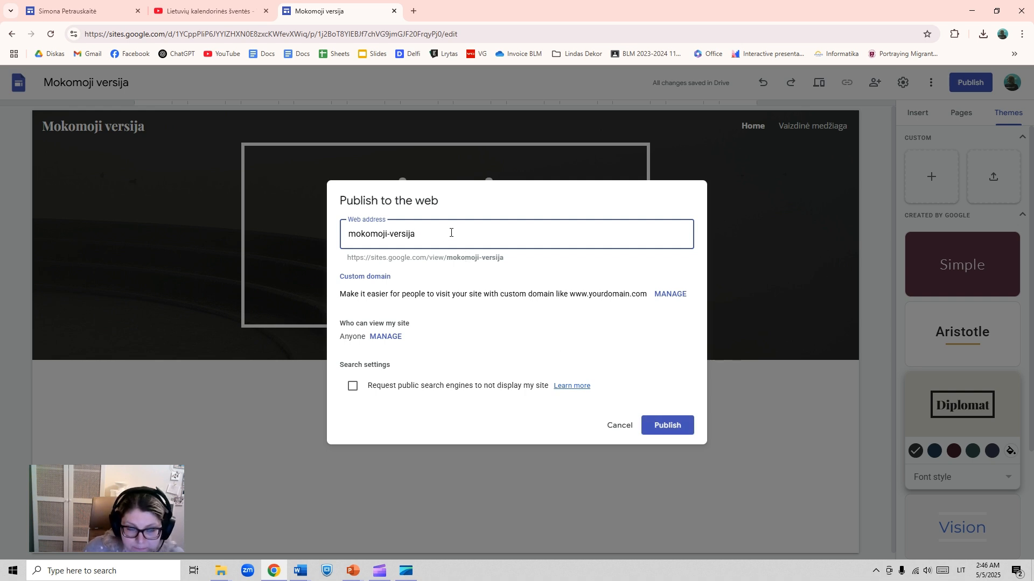
Review the Mokymosi objektas, Vaizdo objektas, Animacija and Home pages in the finished example site's preview, and return to its editor.
click(108, 14)
click(791, 82)
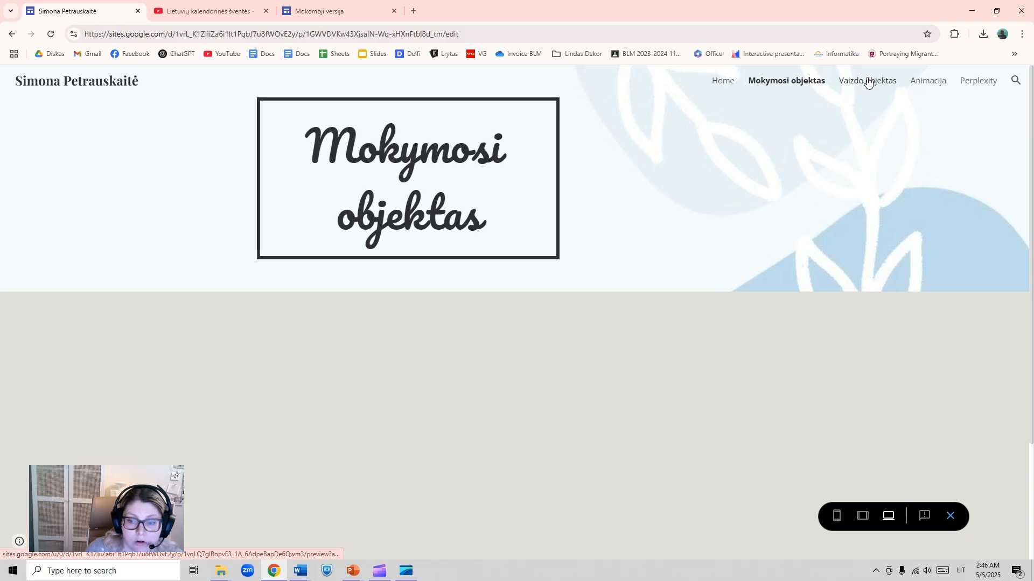
click(868, 81)
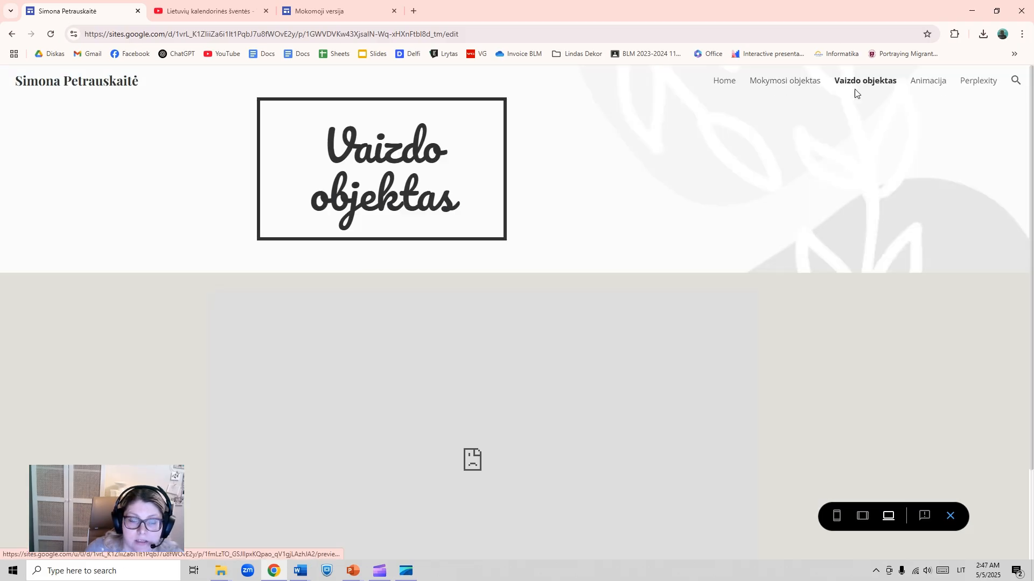
click(932, 83)
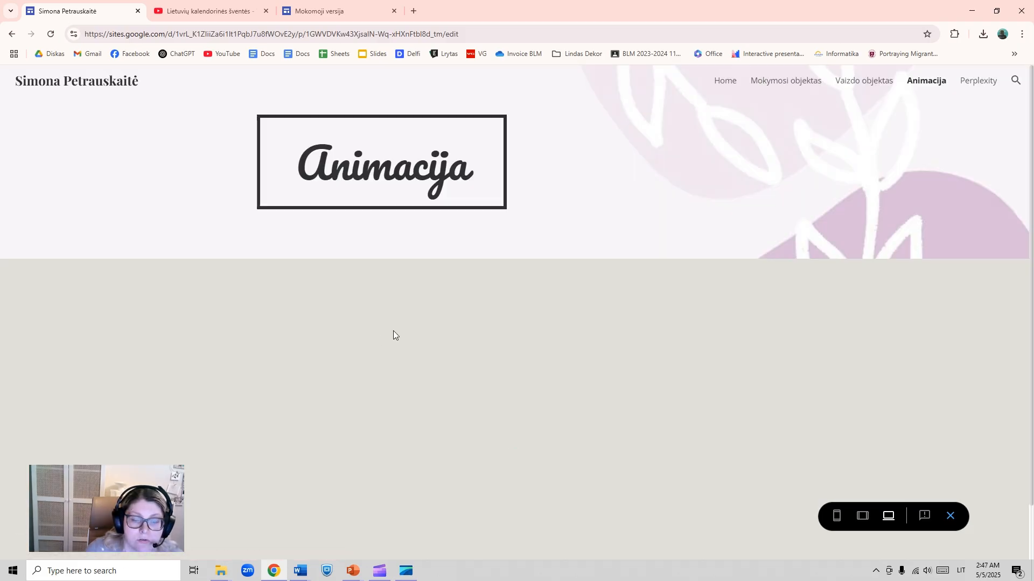
scroll(607, 425, down, 1)
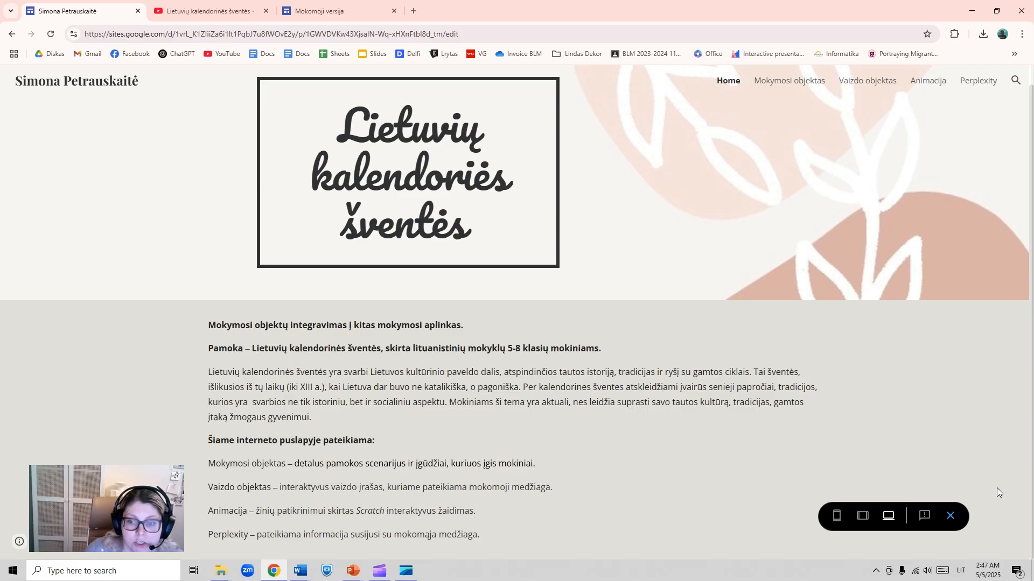
click(951, 516)
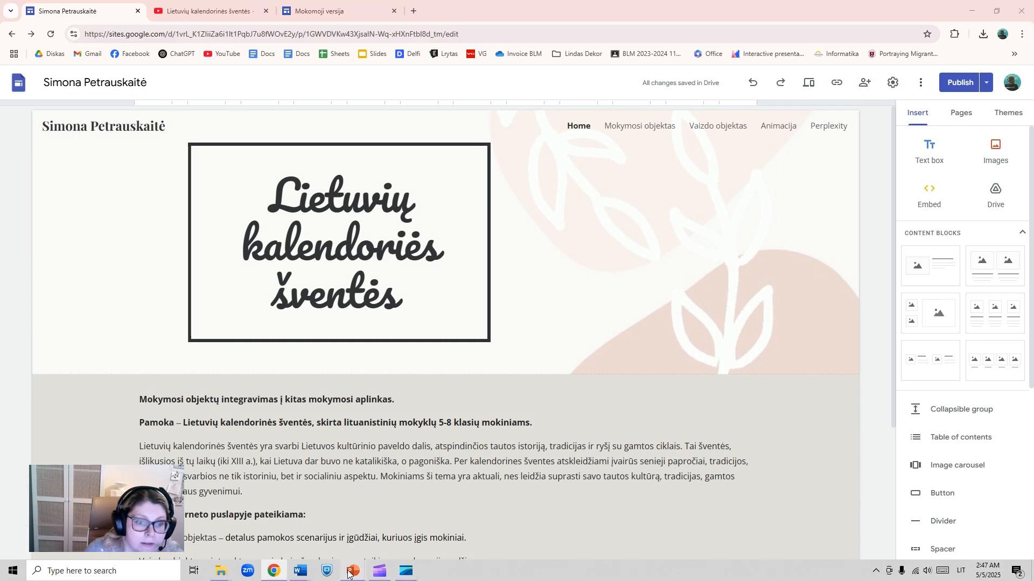
Switch to the PowerPoint slide show and advance from the Google Sites instructions to the slide "Priemonės panaudojimas mokymesi".
mouse_move(353, 570)
click(387, 531)
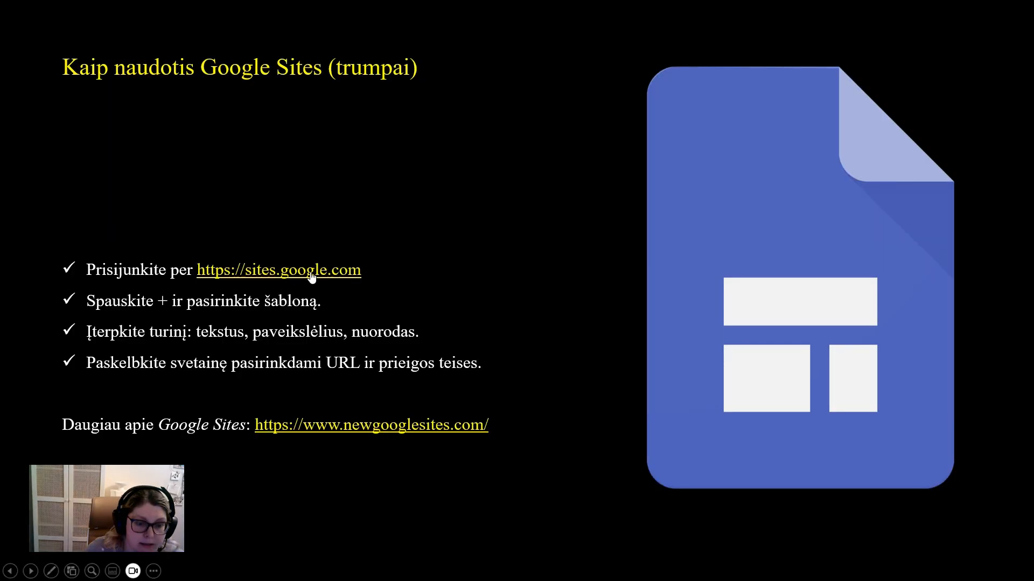
key(Right)
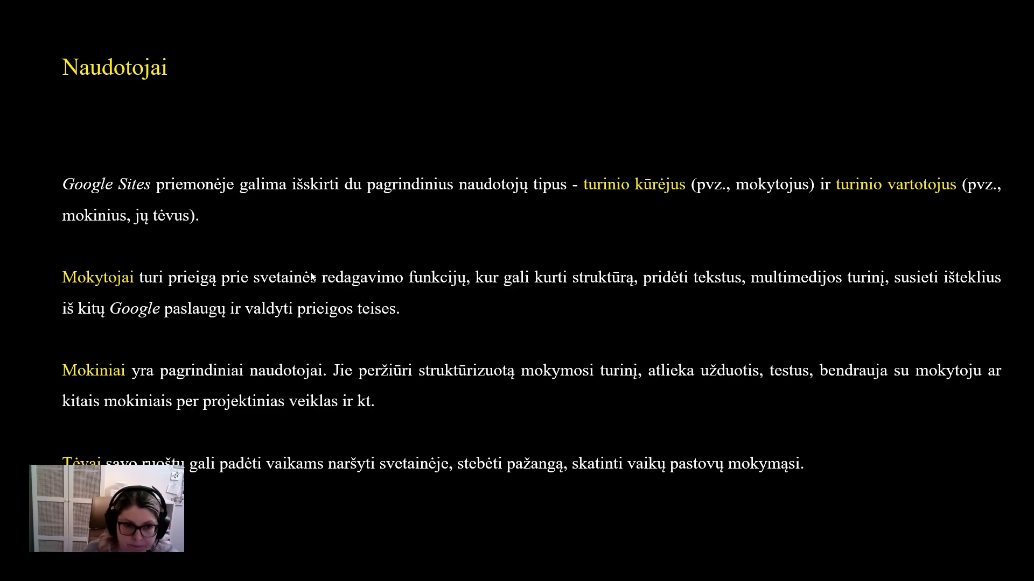
click(312, 276)
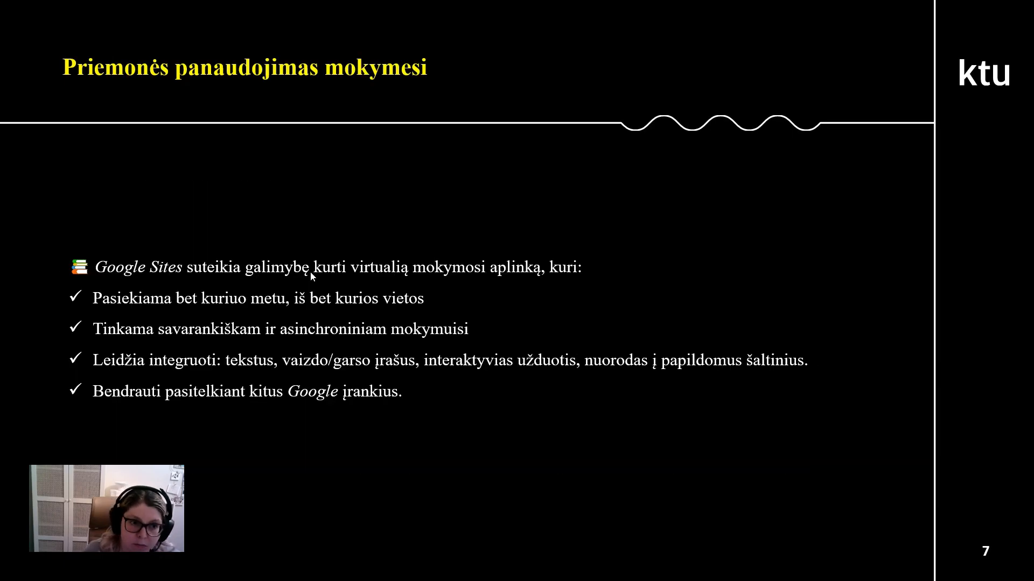